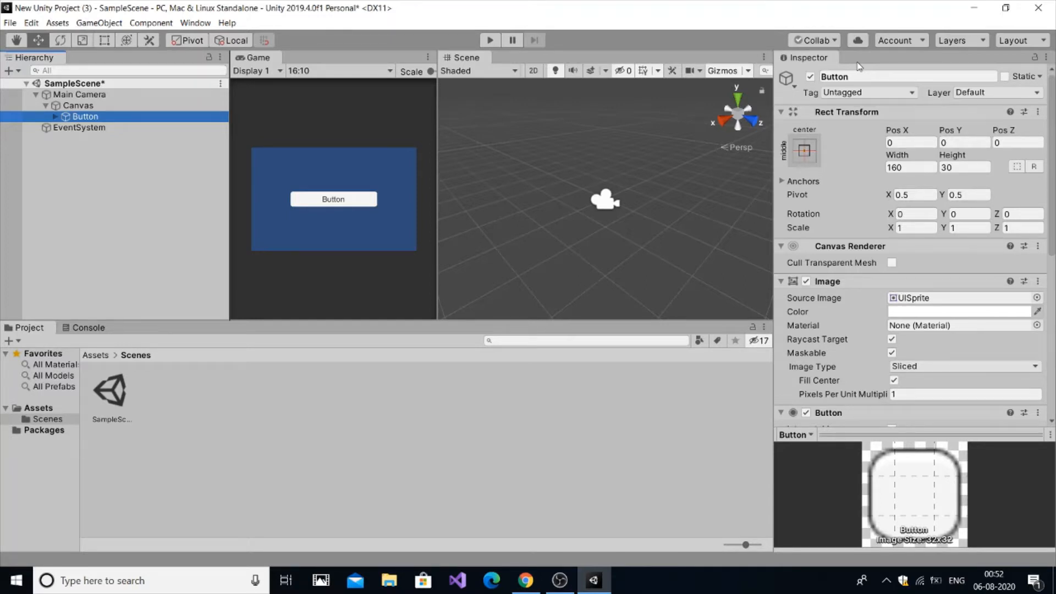
# Switch the project's build platform from PC, Mac & Linux Standalone to Android in the build settings.
pyautogui.click(9, 23)
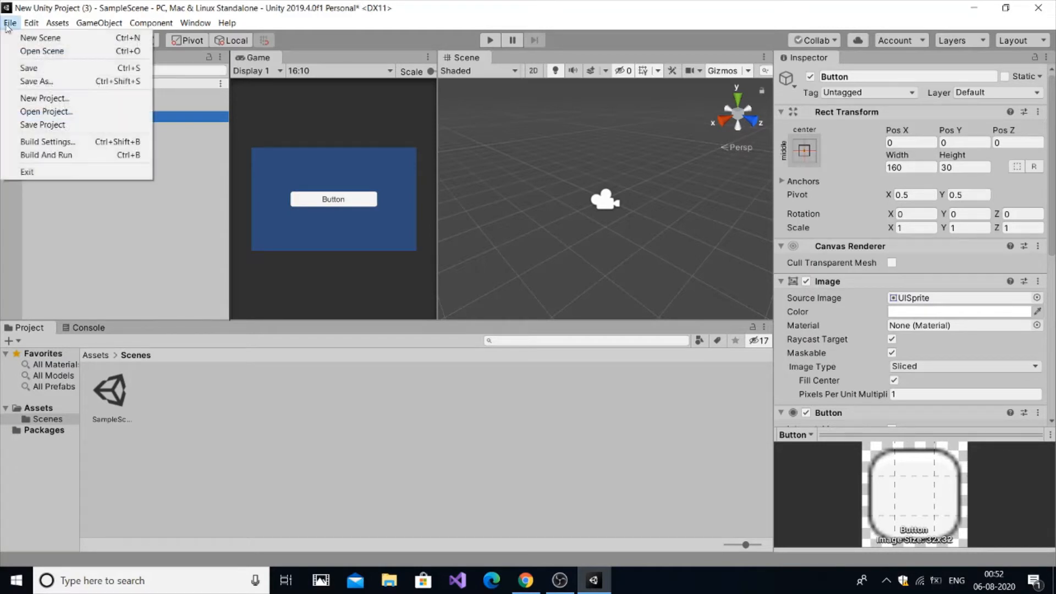
pyautogui.click(37, 144)
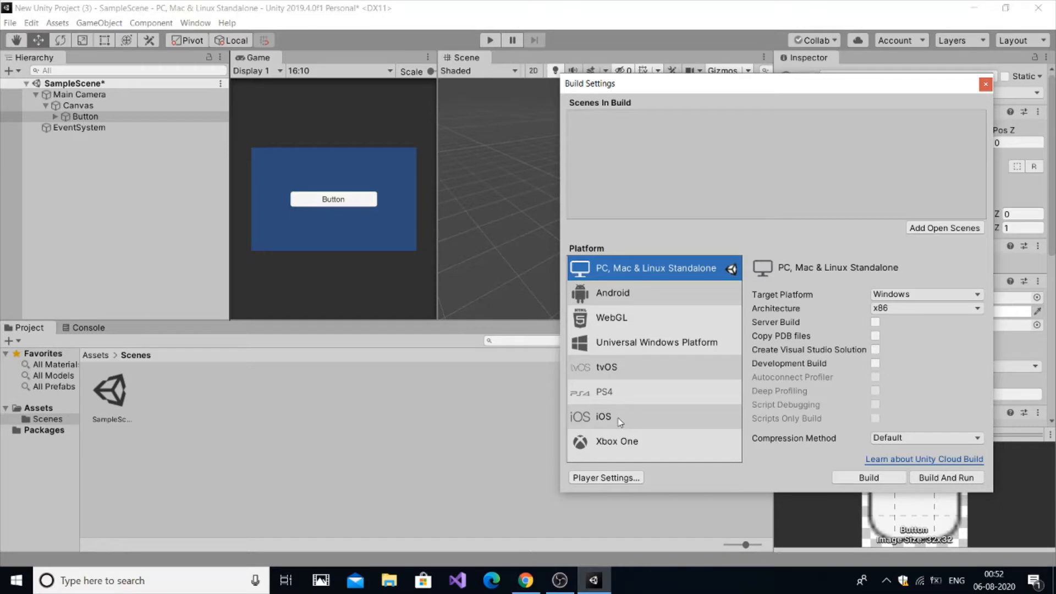
pyautogui.click(624, 289)
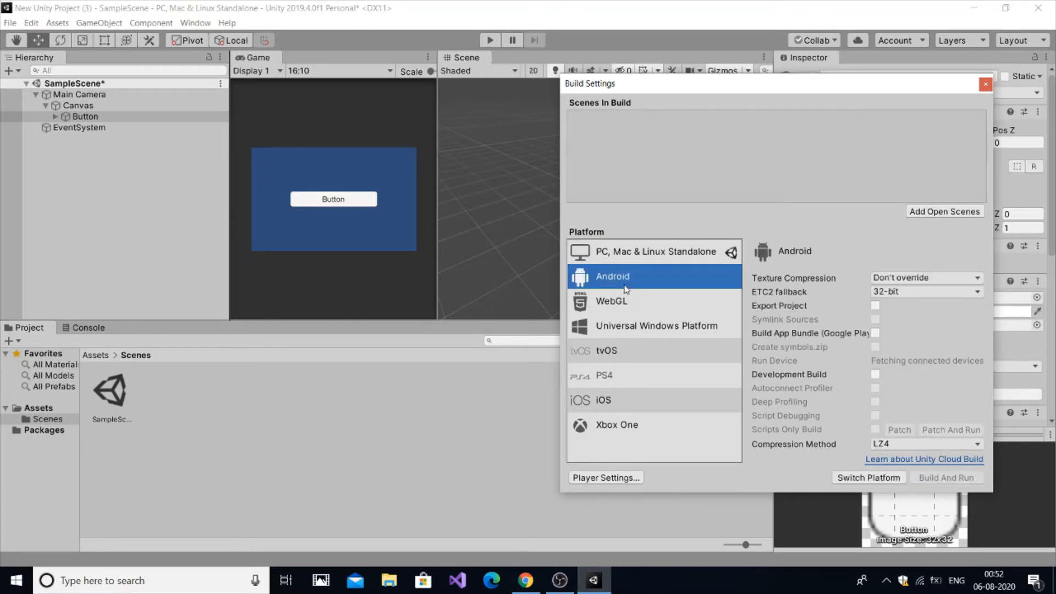
pyautogui.click(863, 483)
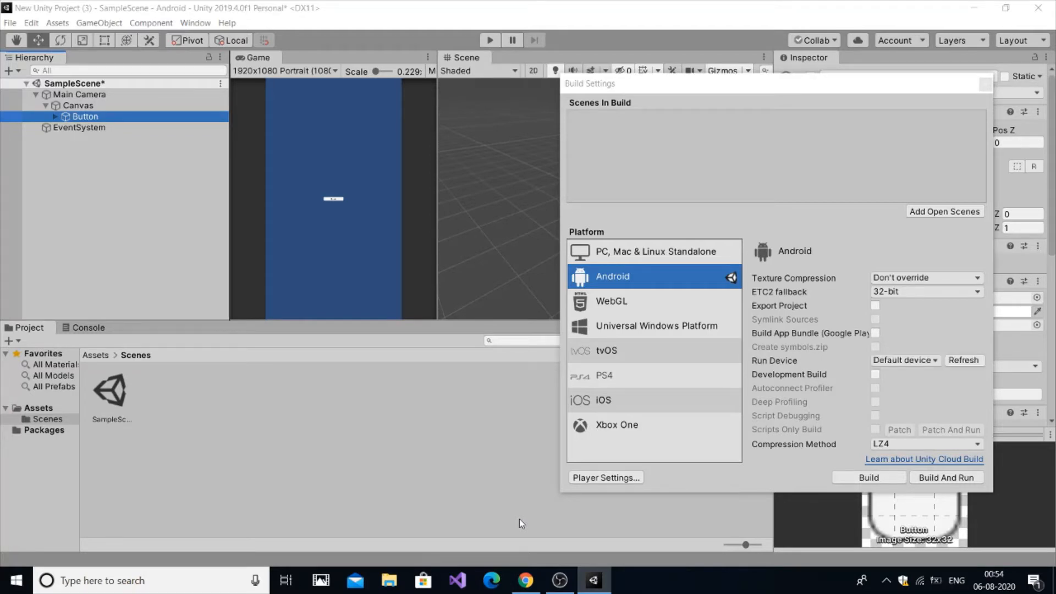
# Check which run devices are available for the Android build, keep the default device and close the build settings.
pyautogui.click(904, 361)
pyautogui.click(911, 361)
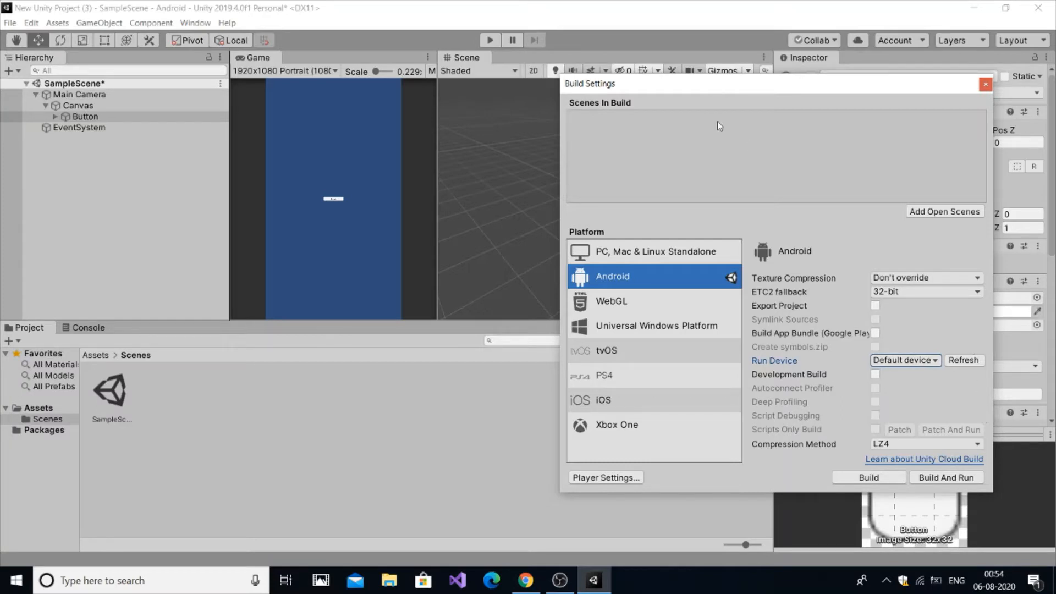
pyautogui.click(983, 85)
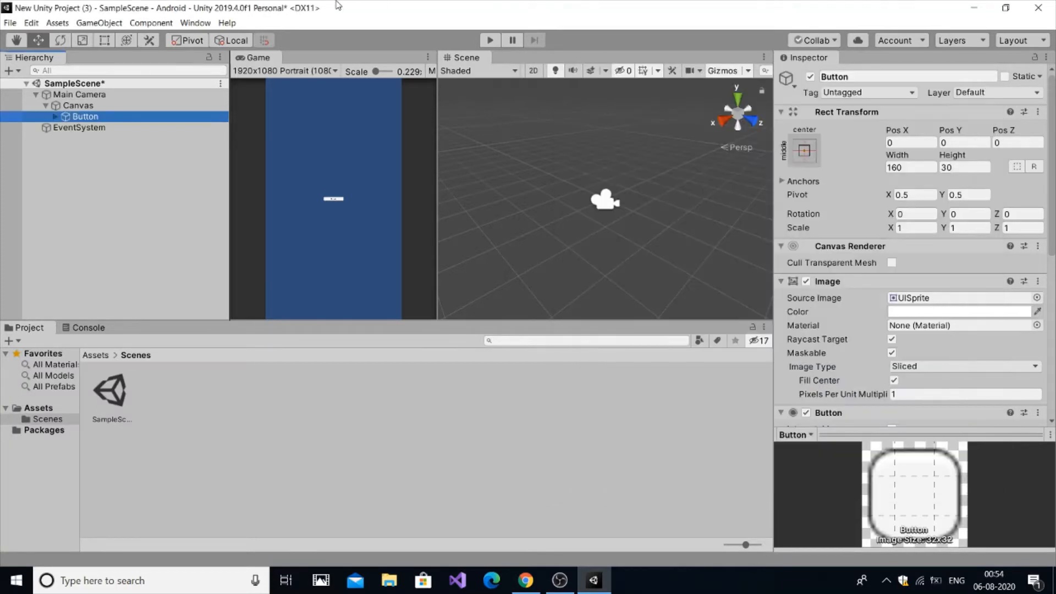
# Review the Android JDK, SDK, NDK and Gradle paths in the External Tools preferences, then close the preferences.
pyautogui.click(4, 24)
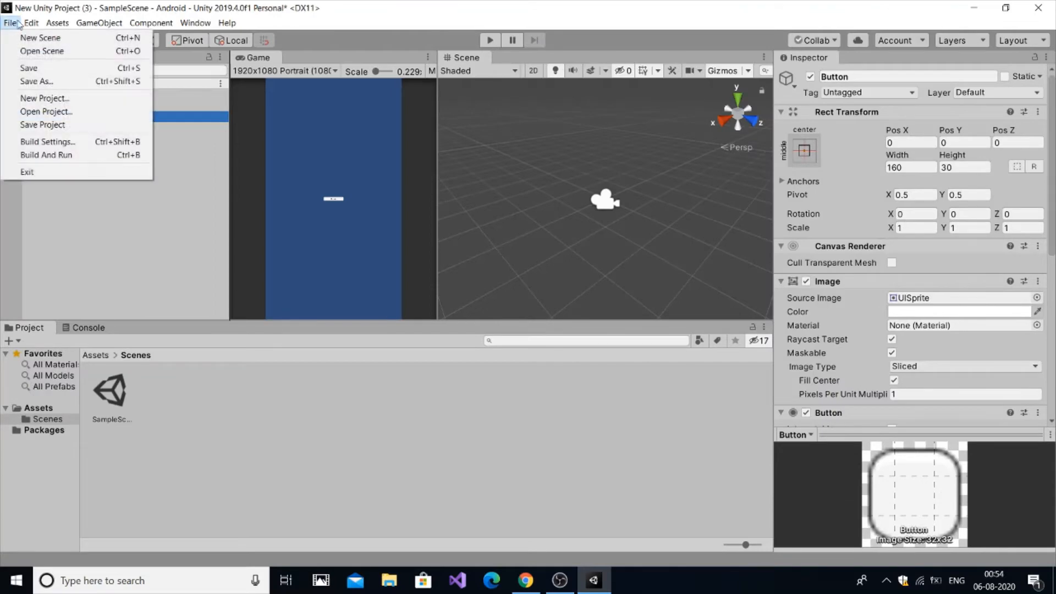
pyautogui.moveTo(32, 22)
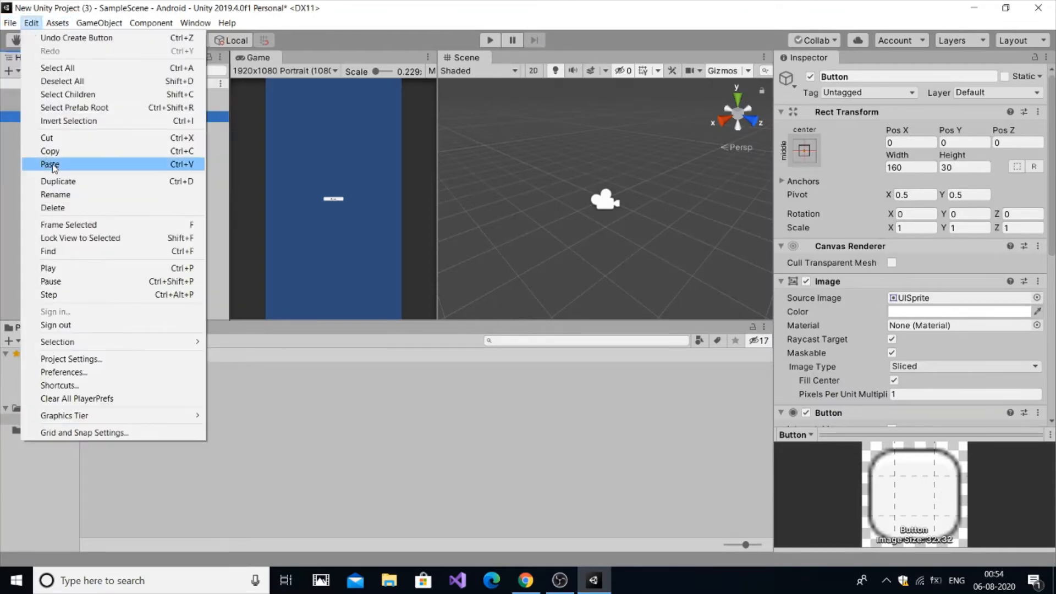
pyautogui.click(65, 372)
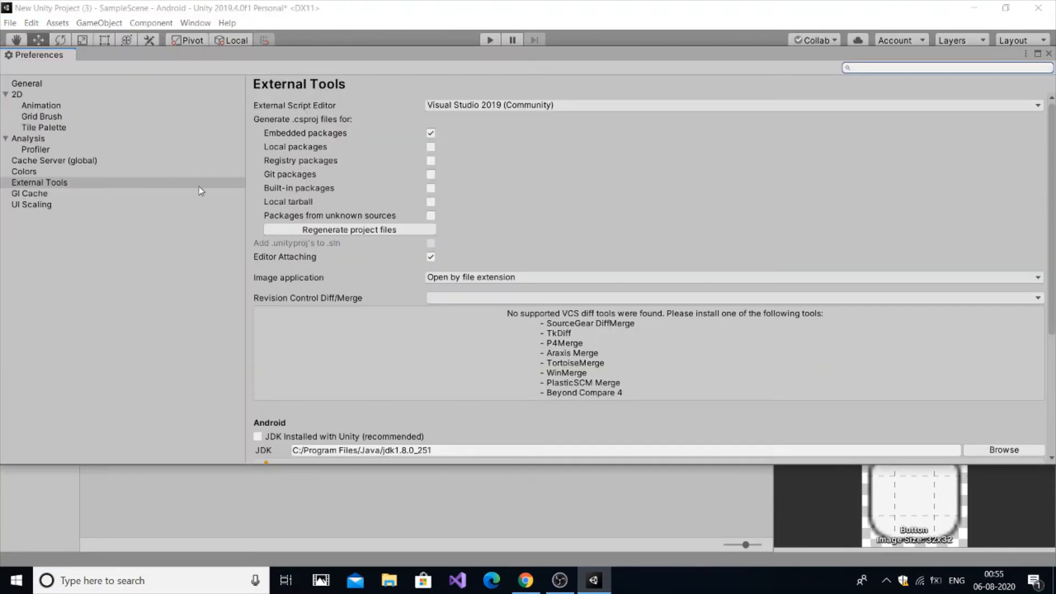
pyautogui.click(71, 182)
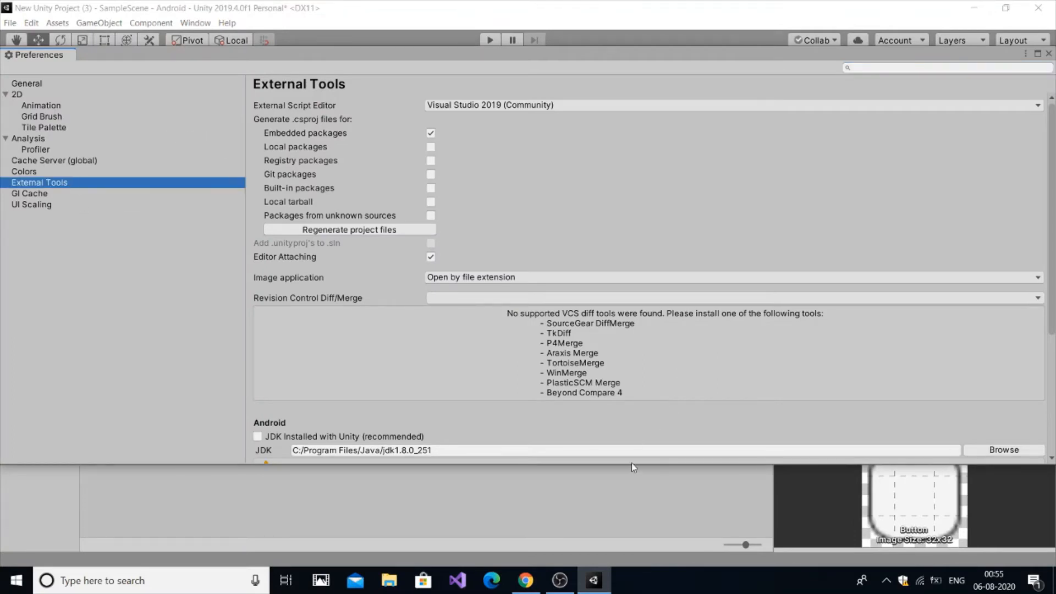
pyautogui.click(1038, 53)
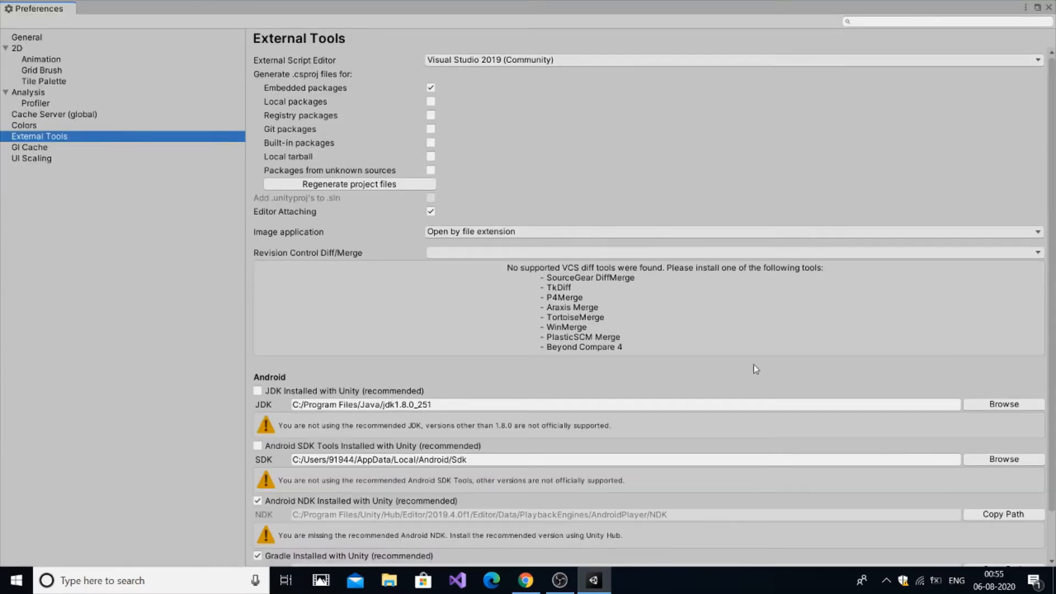
pyautogui.scroll(-1, 401, 483)
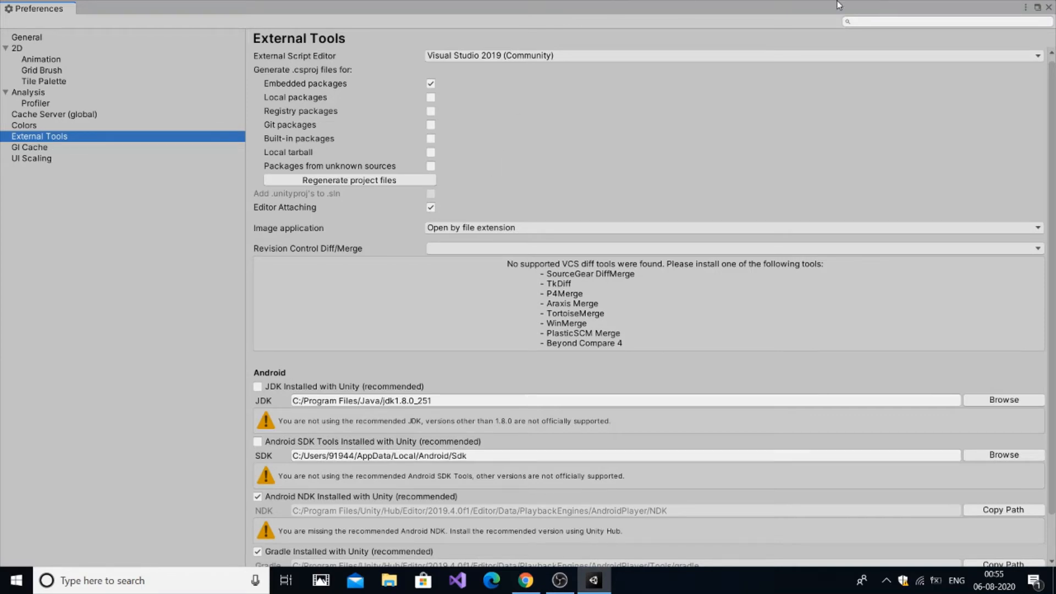
pyautogui.click(1049, 7)
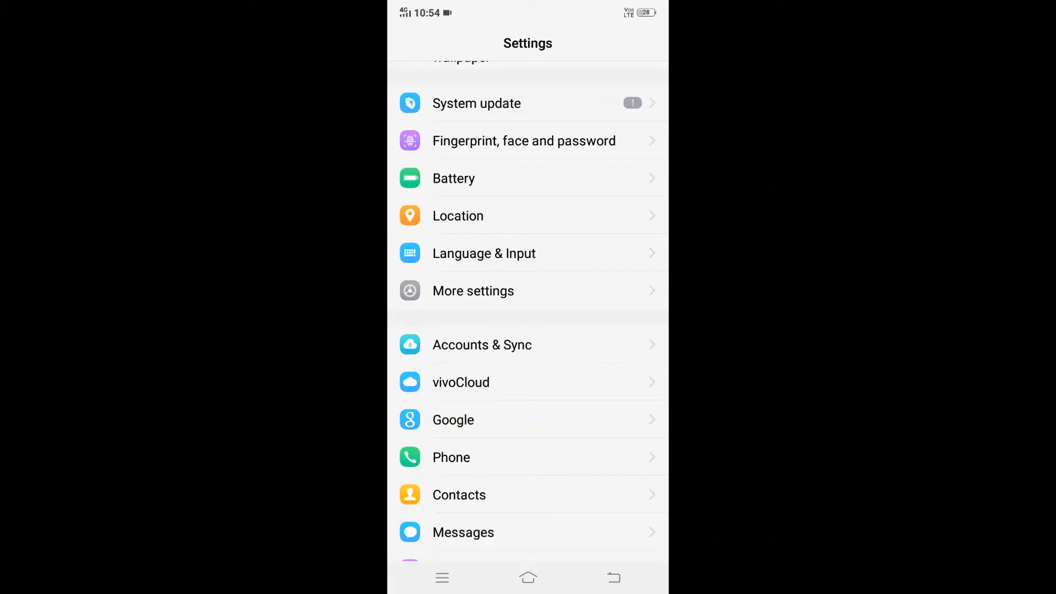
# On the phone, open Developer options within More settings and make sure USB debugging is enabled.
pyautogui.scroll(-7, 585, 431)
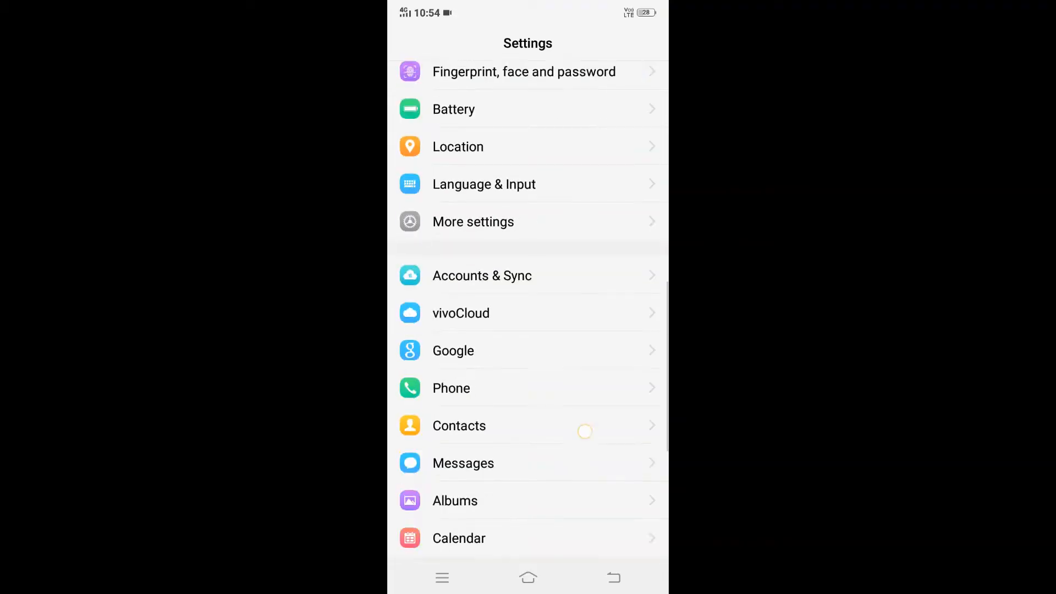
pyautogui.scroll(3, 582, 466)
pyautogui.scroll(5, 582, 467)
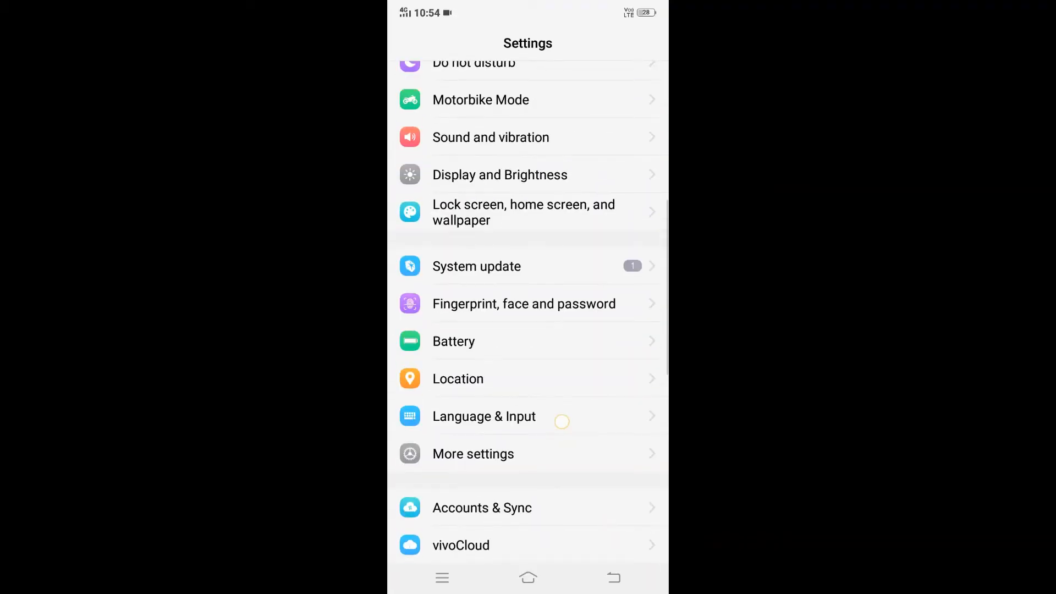
pyautogui.click(553, 457)
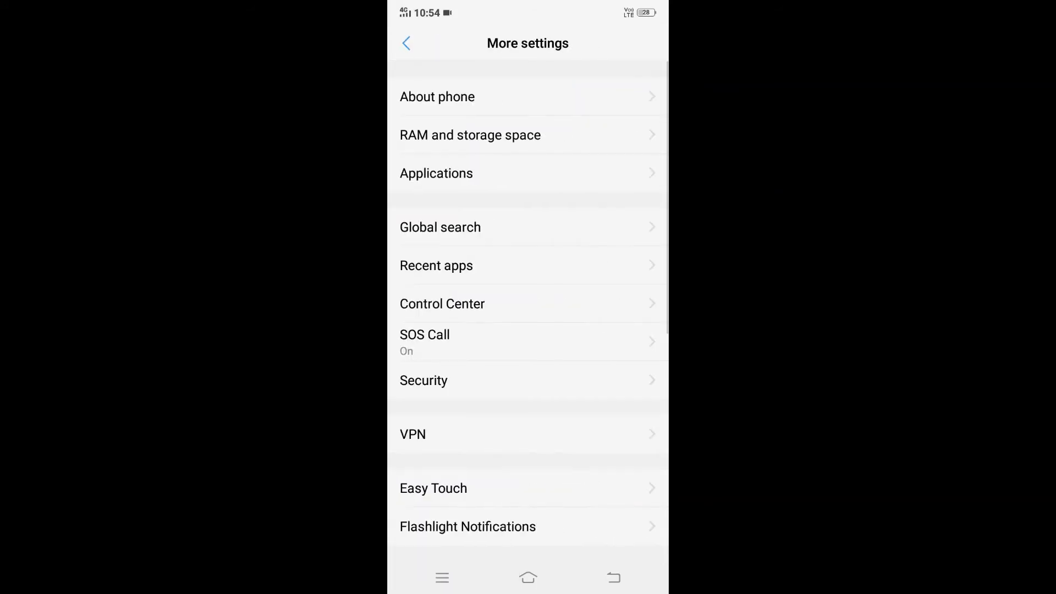
pyautogui.scroll(-8, 584, 384)
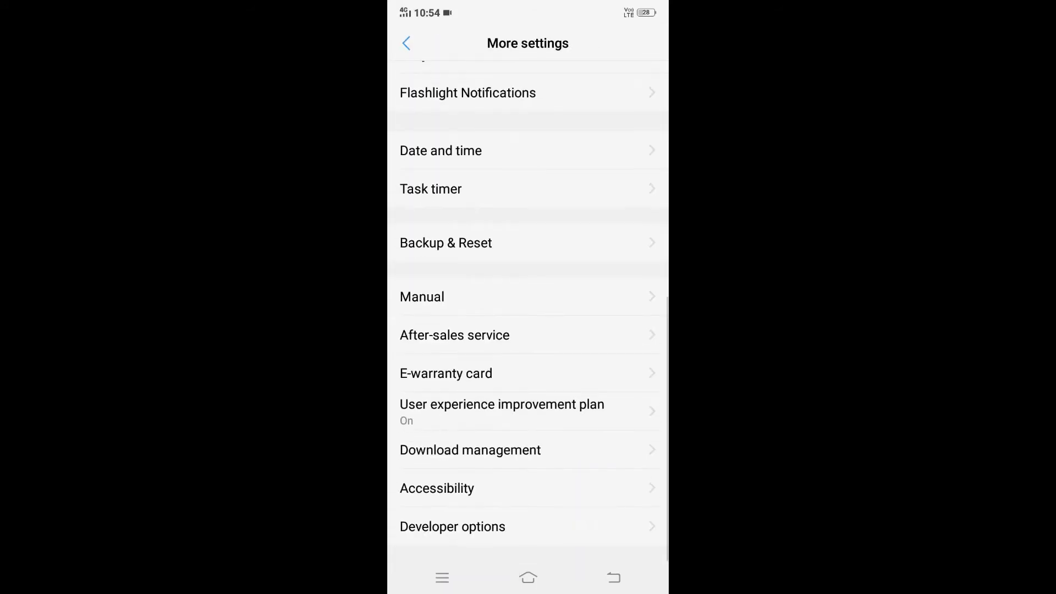
pyautogui.click(453, 526)
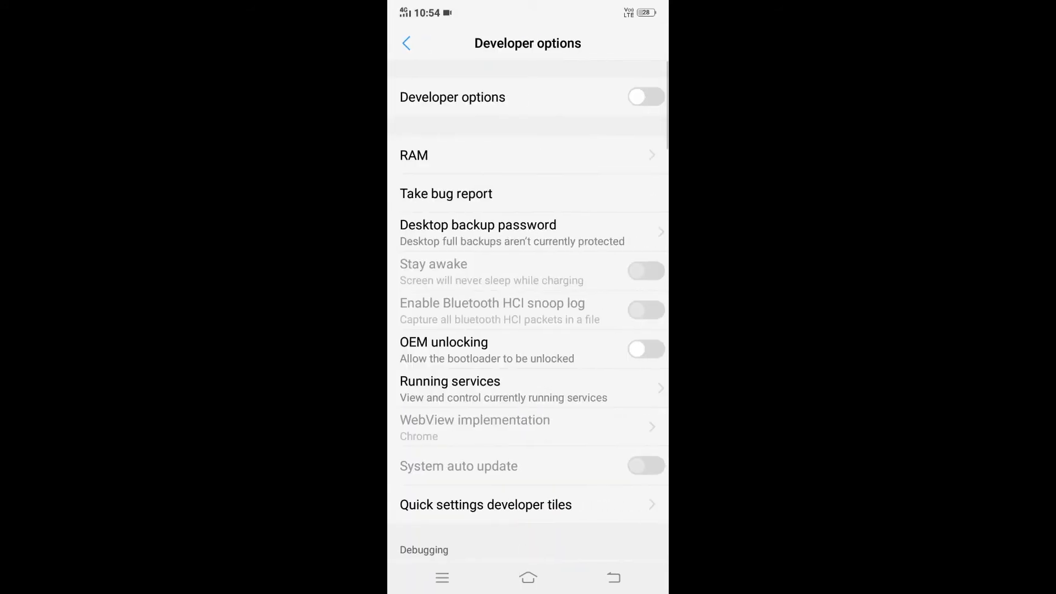
pyautogui.scroll(-3, 528, 330)
pyautogui.scroll(-2, 528, 330)
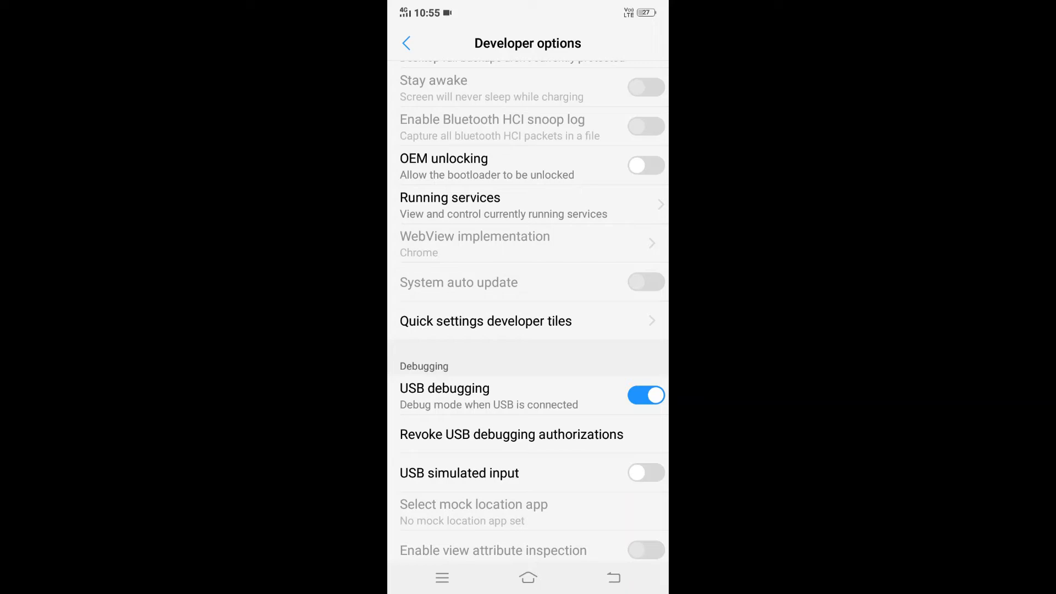
# Back in Unity, refresh the connected devices in the build settings and set Vivo vivo 1803 as the run device.
pyautogui.click(10, 22)
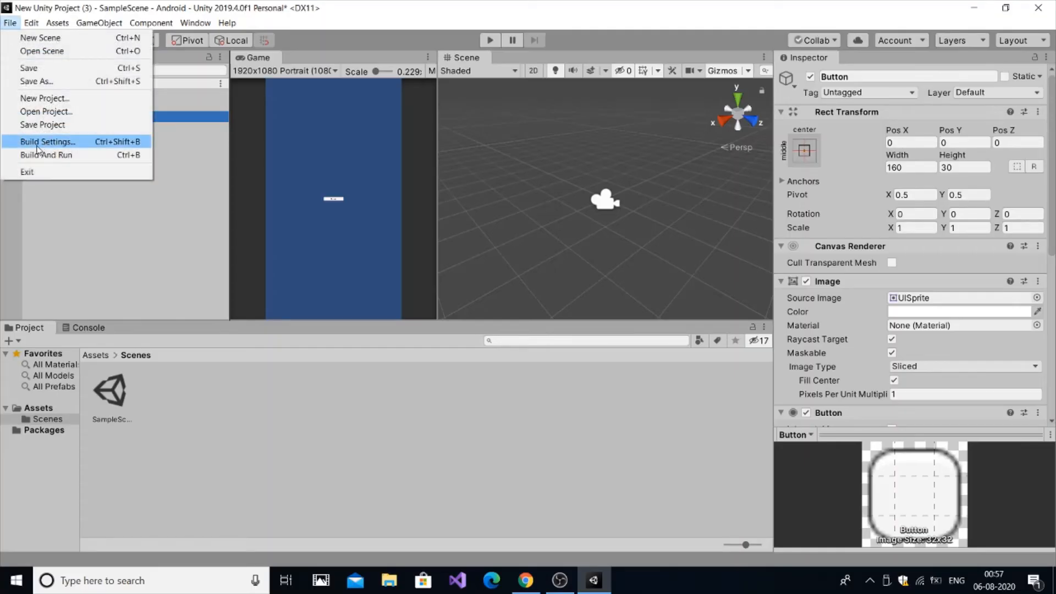
pyautogui.click(37, 143)
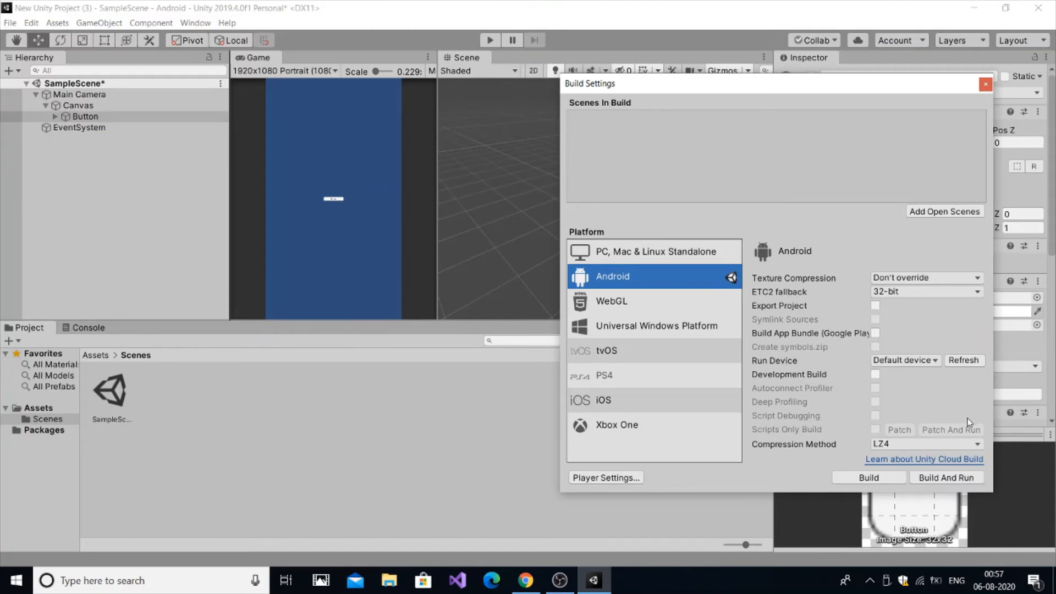
pyautogui.click(971, 360)
pyautogui.click(930, 360)
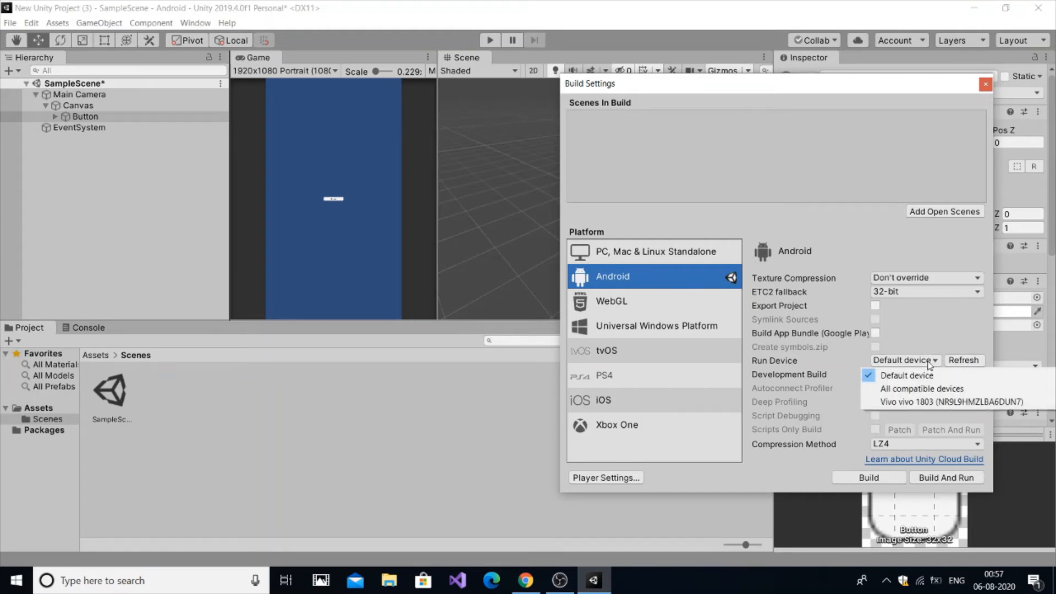
pyautogui.click(912, 403)
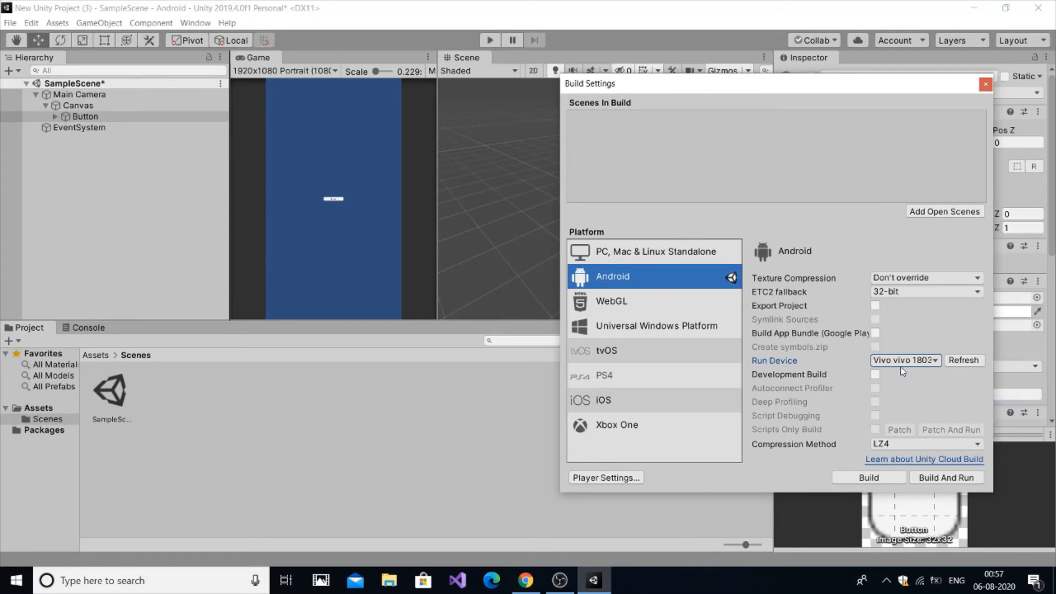
# Build and run the project on the phone, saving the apk as "copy" in the Downloads folder.
pyautogui.click(944, 477)
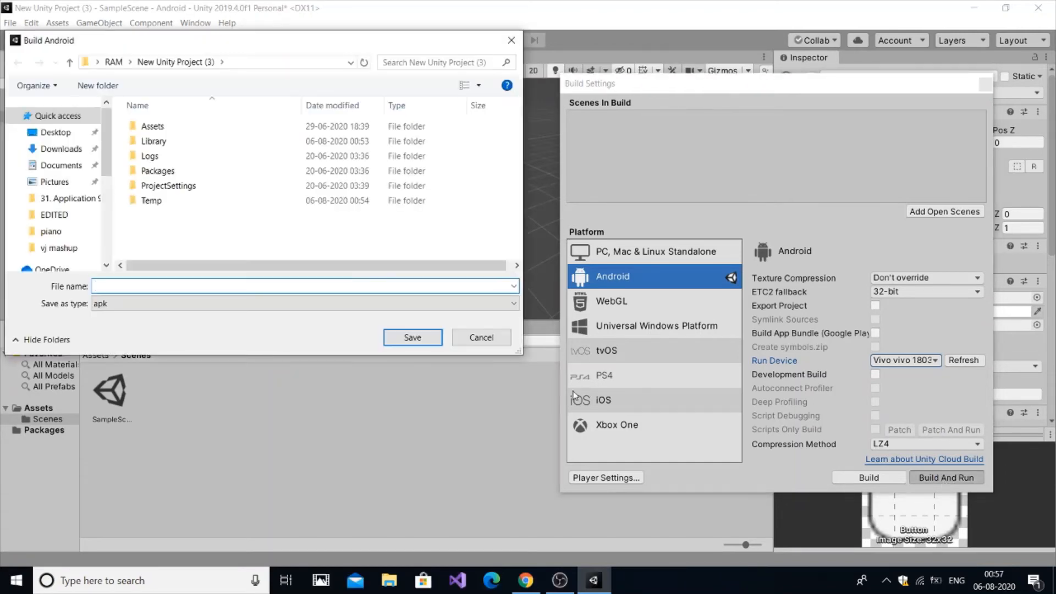
pyautogui.click(60, 148)
pyautogui.click(174, 285)
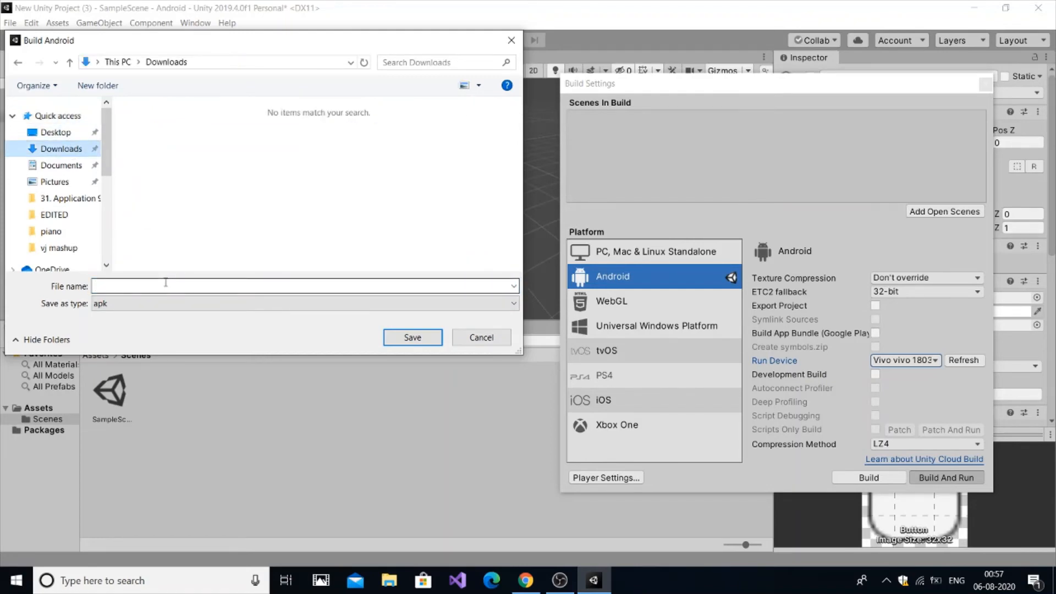
pyautogui.write('copy')
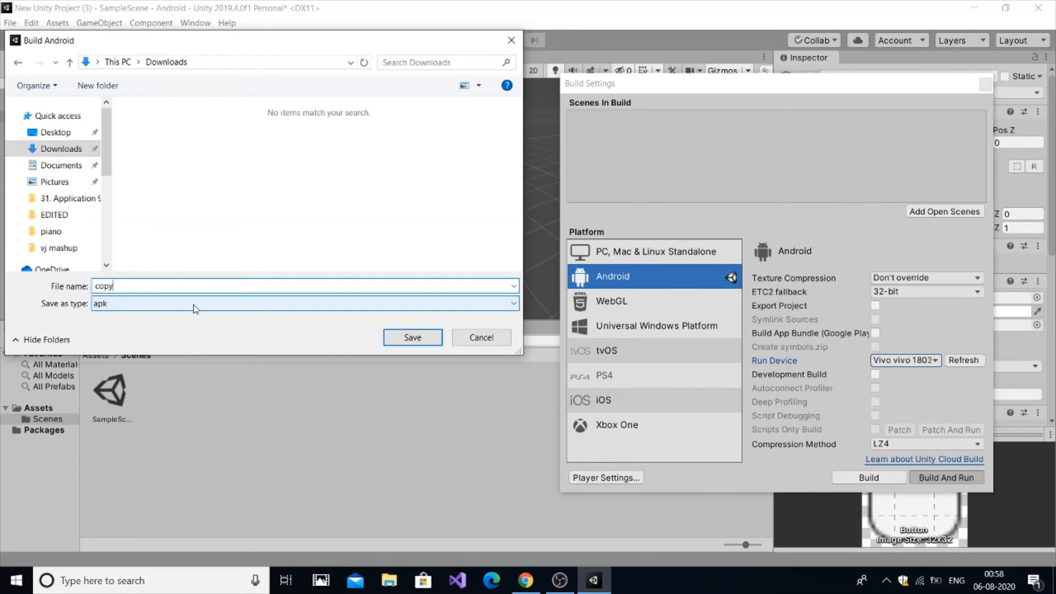
pyautogui.click(396, 337)
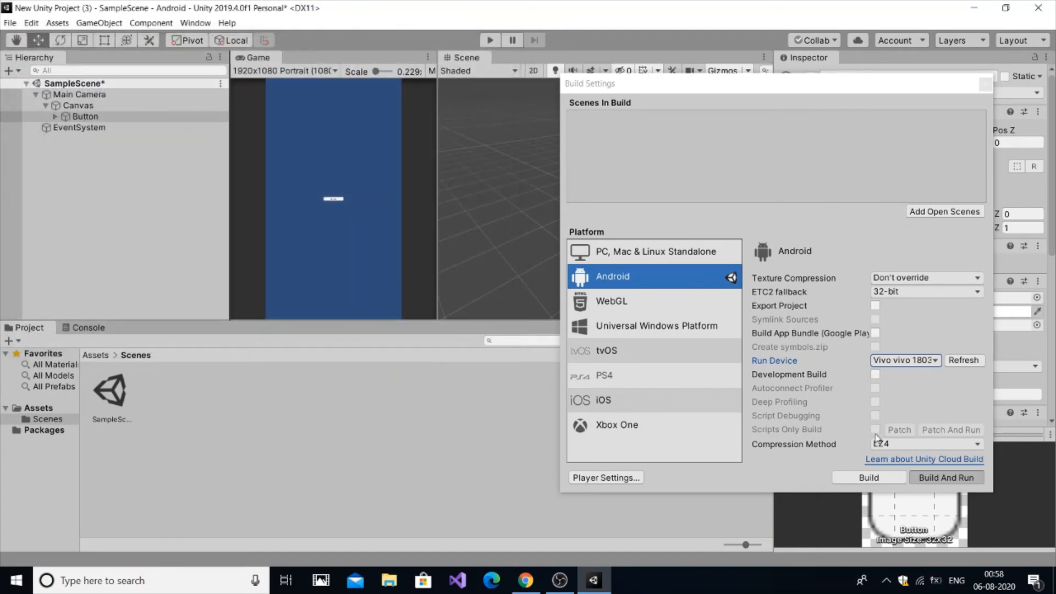